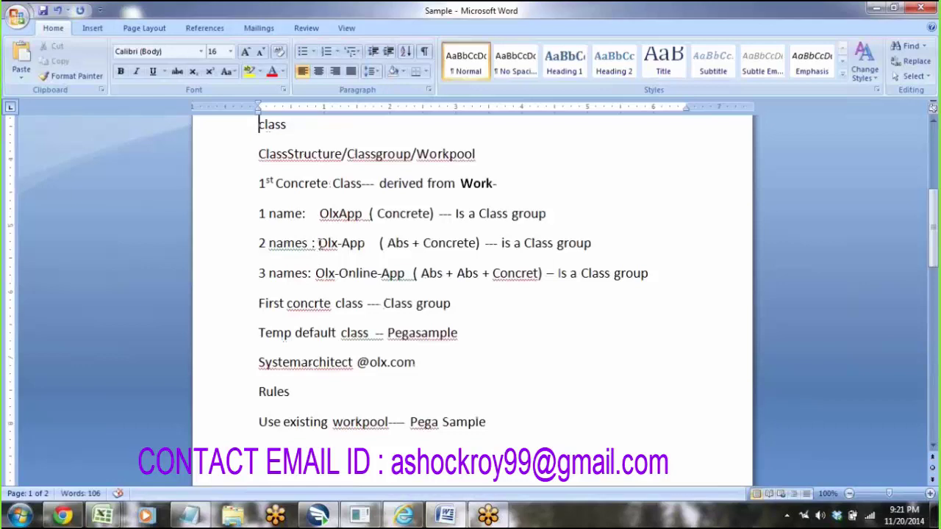
{"action": "left_click_drag", "start_coordinate": [318, 244], "coordinate": [365, 248]}
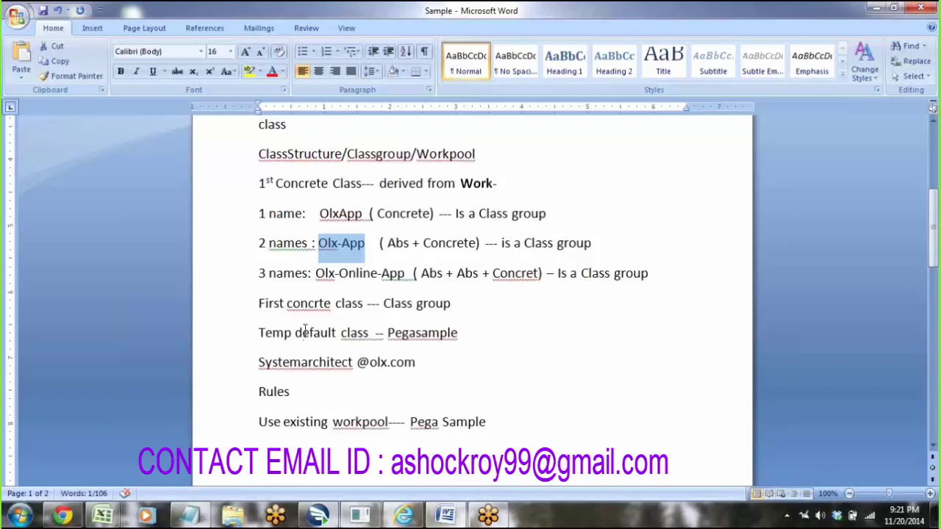
{"action": "left_click", "coordinate": [358, 250]}
{"action": "key", "text": "Up"}
{"action": "key", "text": "Up"}
{"action": "key", "text": "Up"}
{"action": "key", "text": "Up"}
{"action": "key", "text": "Up"}
{"action": "key", "text": "Up"}
{"action": "key", "text": "Up"}
{"action": "key", "text": "Up"}
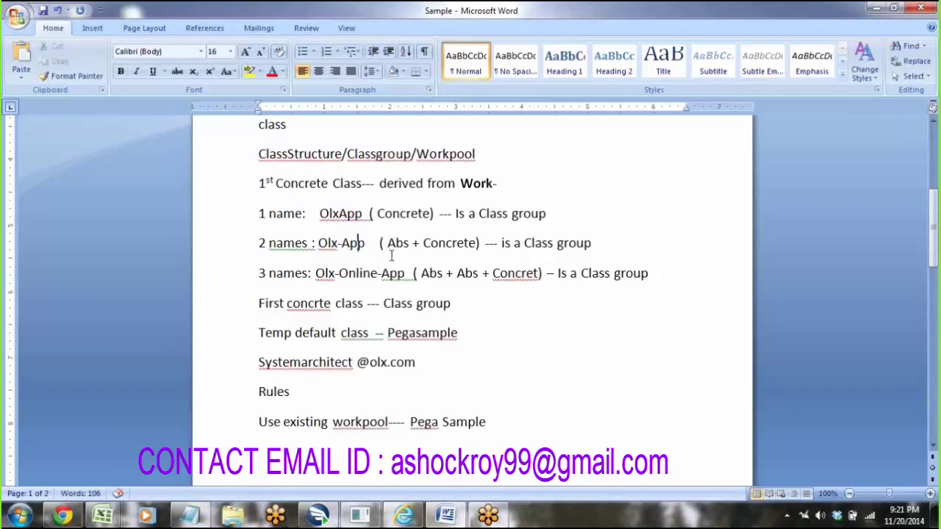
{"action": "key", "text": "Up"}
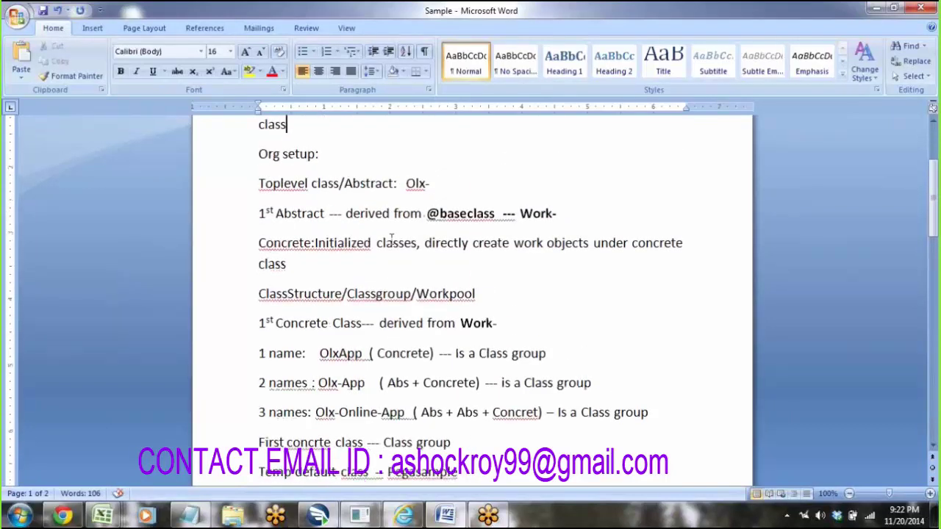
{"action": "left_click_drag", "start_coordinate": [428, 213], "coordinate": [500, 219]}
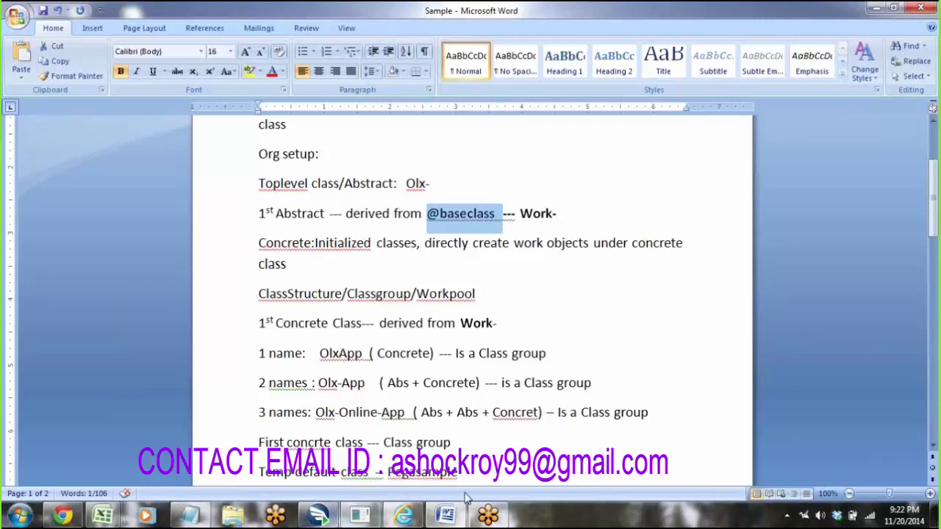
{"action": "left_click", "coordinate": [406, 515]}
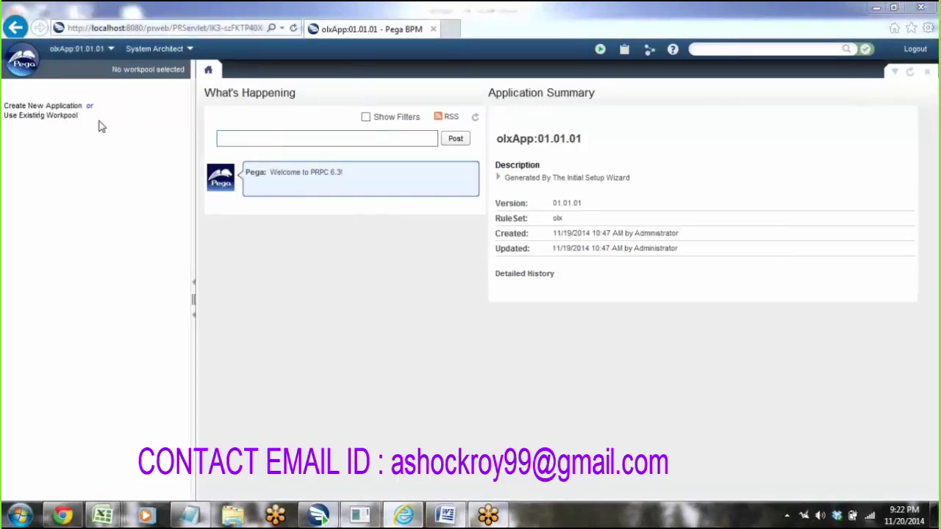
Open the olxApp:SystemArchitects access group through Use Existing Workpool, retrying after a stalled tab
{"action": "left_click", "coordinate": [27, 119]}
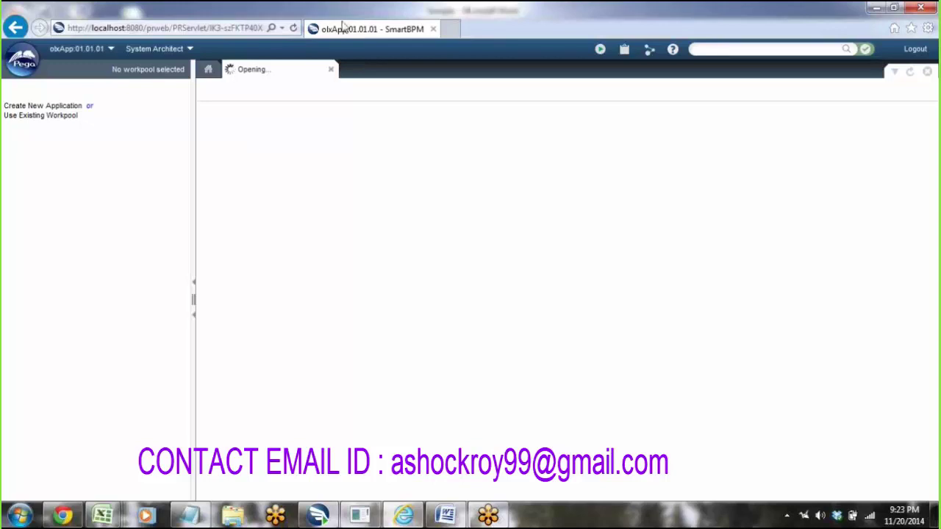
{"action": "left_click", "coordinate": [330, 69]}
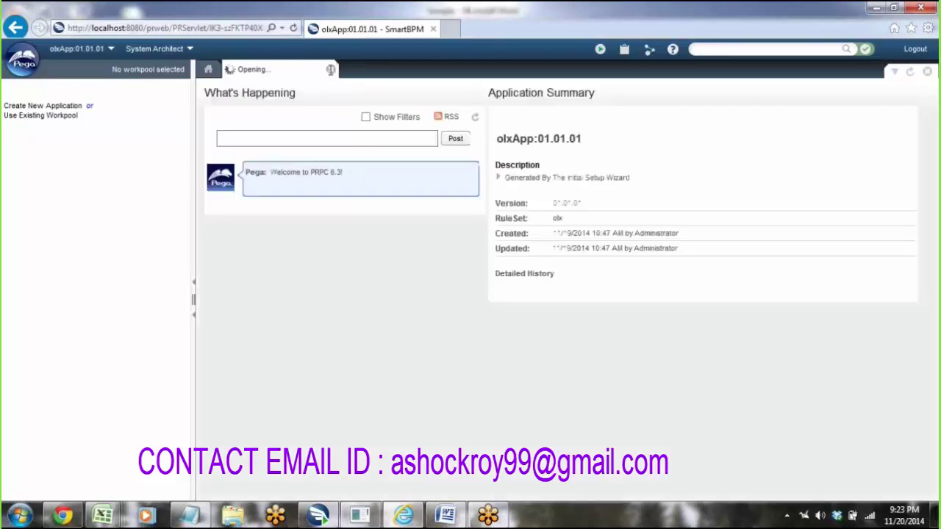
{"action": "left_click", "coordinate": [41, 118]}
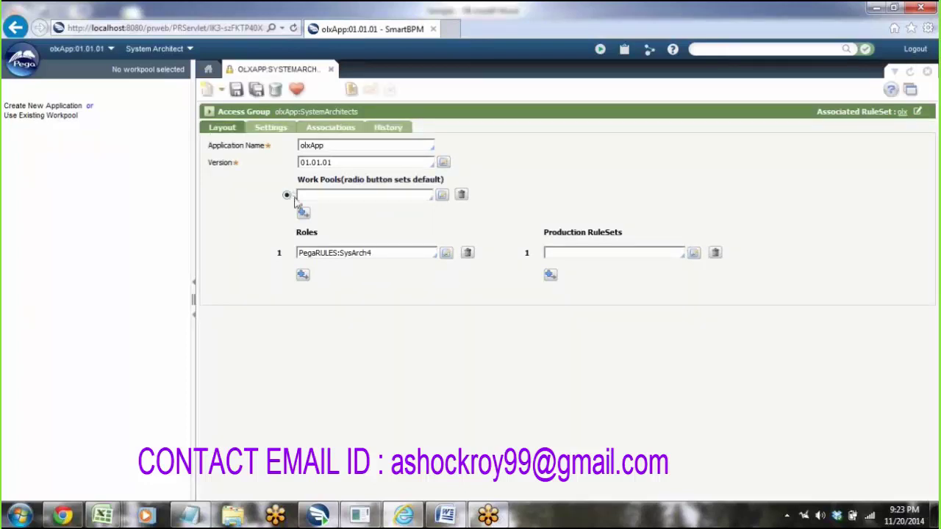
Pick PegaSample from the Work Pools autocomplete list in the olxApp:SystemArchitects access group
{"action": "left_click", "coordinate": [381, 256]}
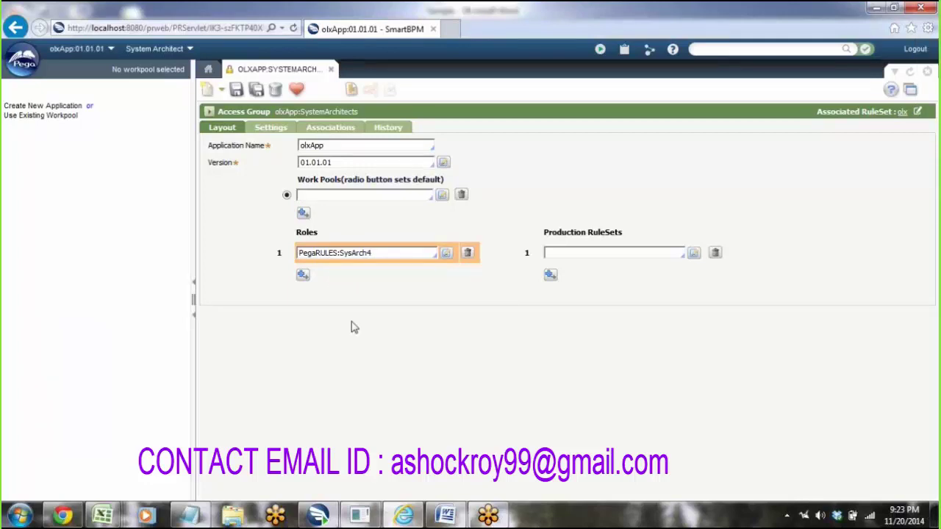
{"action": "left_click", "coordinate": [388, 252]}
{"action": "left_click", "coordinate": [319, 194]}
{"action": "left_click", "coordinate": [310, 196]}
{"action": "key", "text": "Down"}
{"action": "key", "text": "Down"}
{"action": "key", "text": "Down"}
{"action": "key", "text": "Down"}
{"action": "key", "text": "Down"}
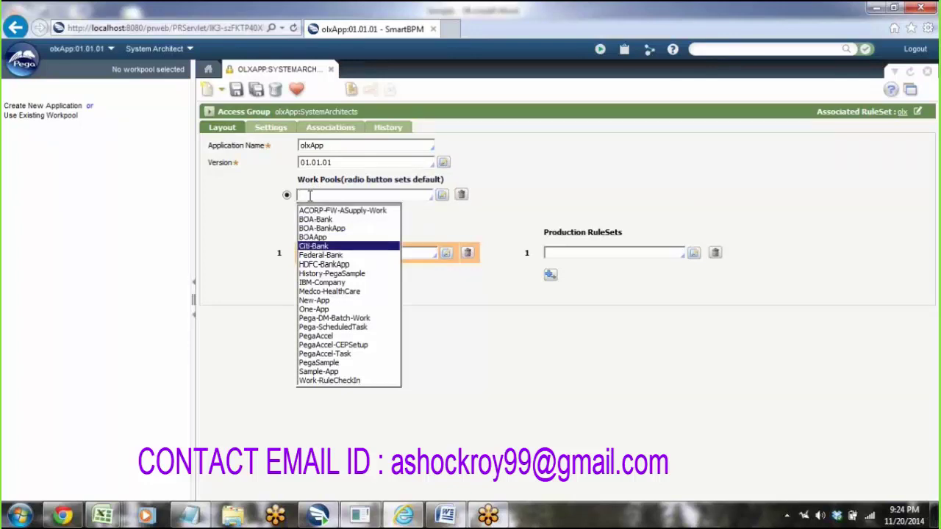
{"action": "key", "text": "Down"}
{"action": "key", "text": "Down"}
{"action": "key", "text": "Down"}
{"action": "key", "text": "Down"}
{"action": "key", "text": "Down"}
{"action": "key", "text": "Down"}
{"action": "key", "text": "Down"}
{"action": "key", "text": "Down"}
{"action": "key", "text": "Down"}
{"action": "key", "text": "Down"}
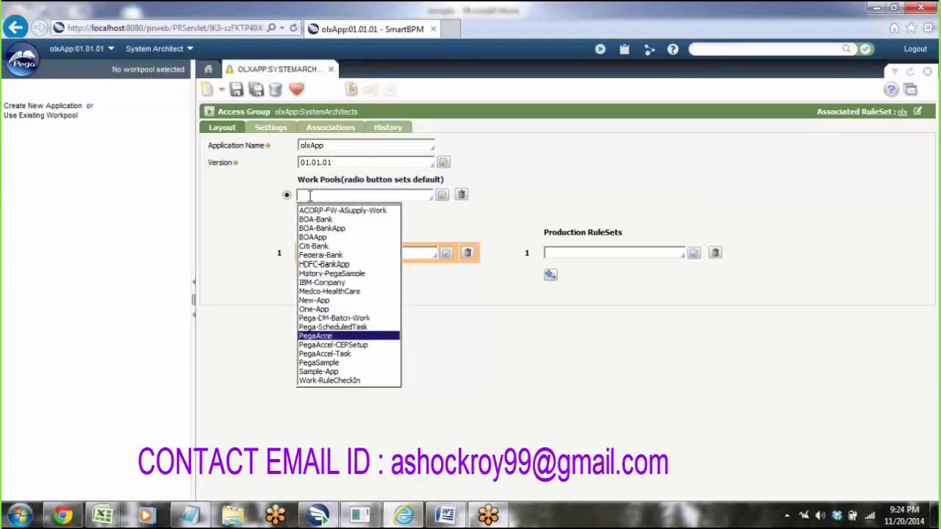
{"action": "key", "text": "Down"}
{"action": "key", "text": "Down"}
{"action": "key", "text": "Down"}
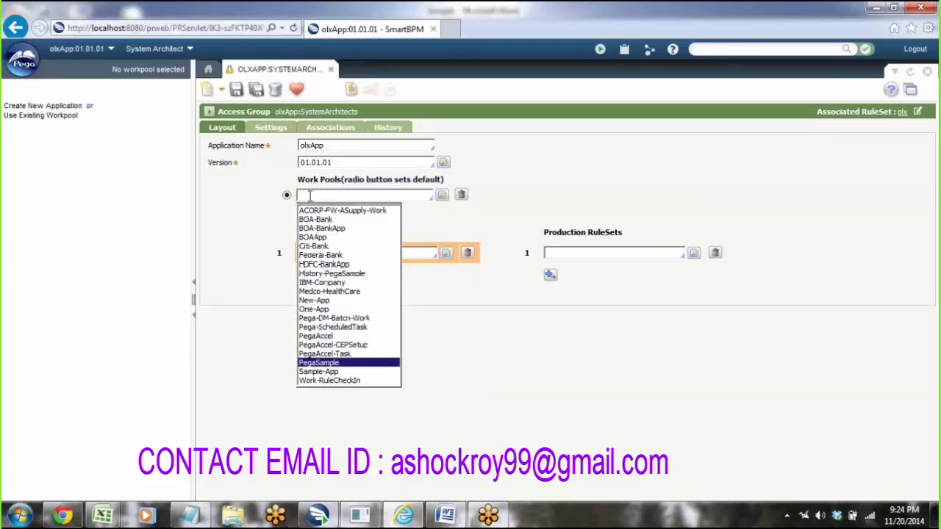
{"action": "key", "text": "Return"}
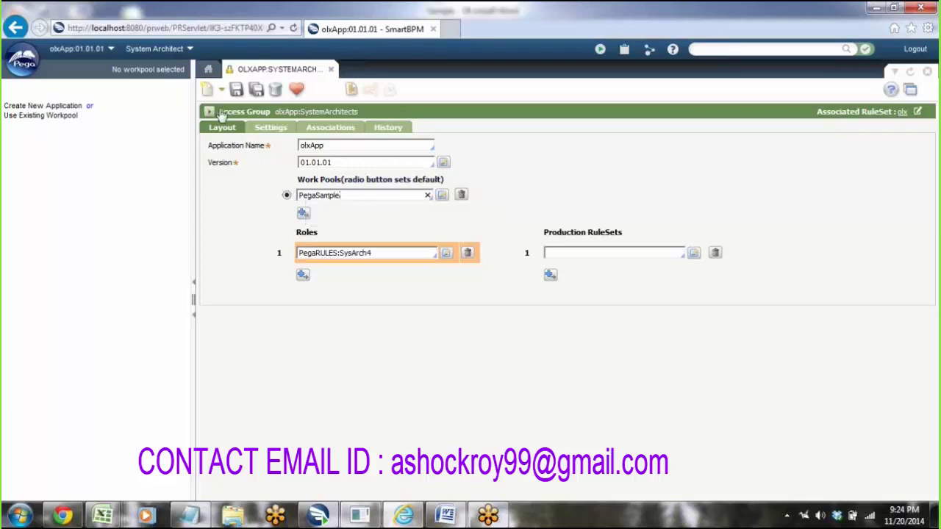
Save the olxApp:SystemArchitects access group with PegaSample as its work pool
{"action": "left_click", "coordinate": [236, 89]}
{"action": "left_click", "coordinate": [236, 90]}
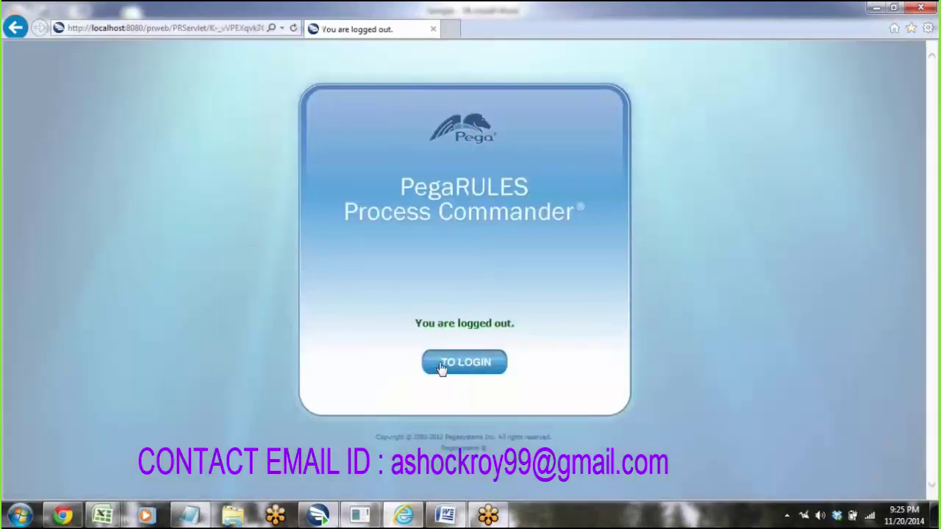
Log back in as the olx system architect user, then return to the Word notes
{"action": "left_click", "coordinate": [441, 362]}
{"action": "left_click", "coordinate": [423, 306]}
{"action": "type", "text": "sy"}
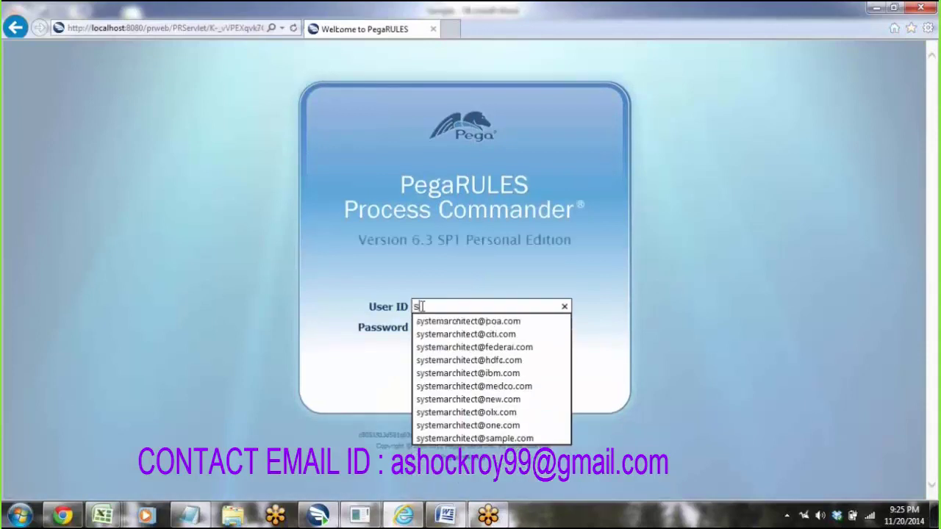
{"action": "left_click", "coordinate": [494, 412]}
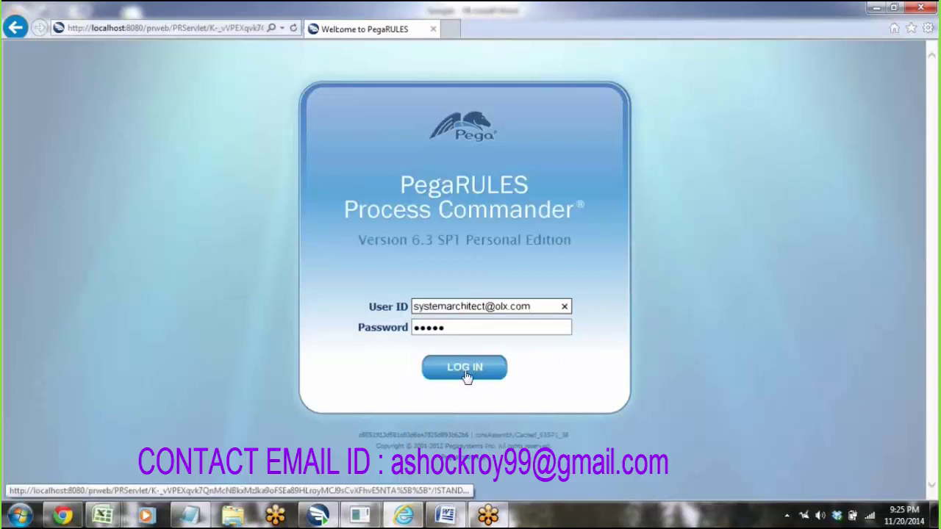
{"action": "left_click", "coordinate": [466, 373]}
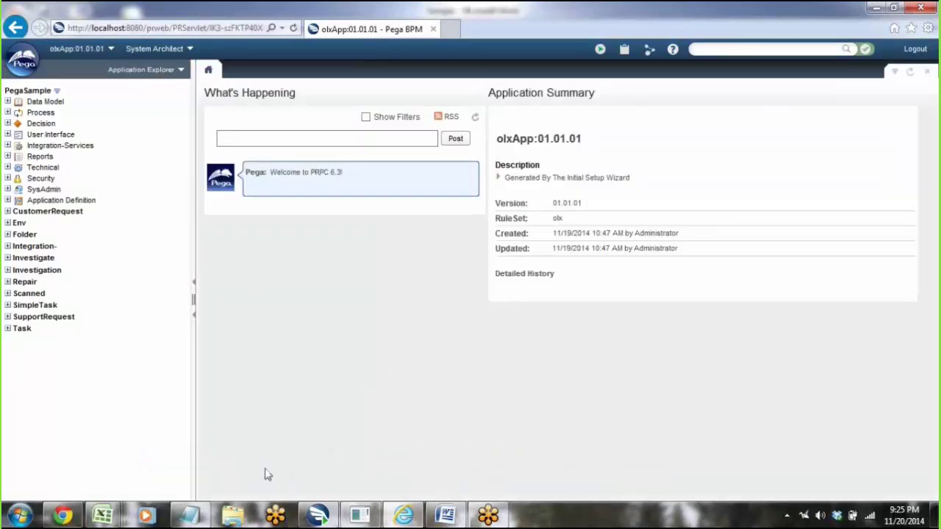
{"action": "left_click", "coordinate": [446, 519]}
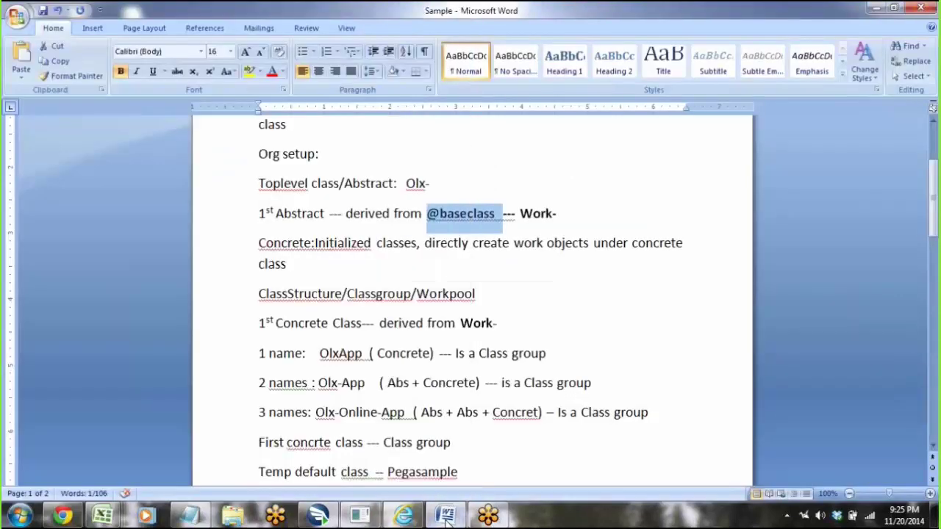
Check the OlxApp line in the notes and move down to page 2
{"action": "left_click", "coordinate": [481, 444]}
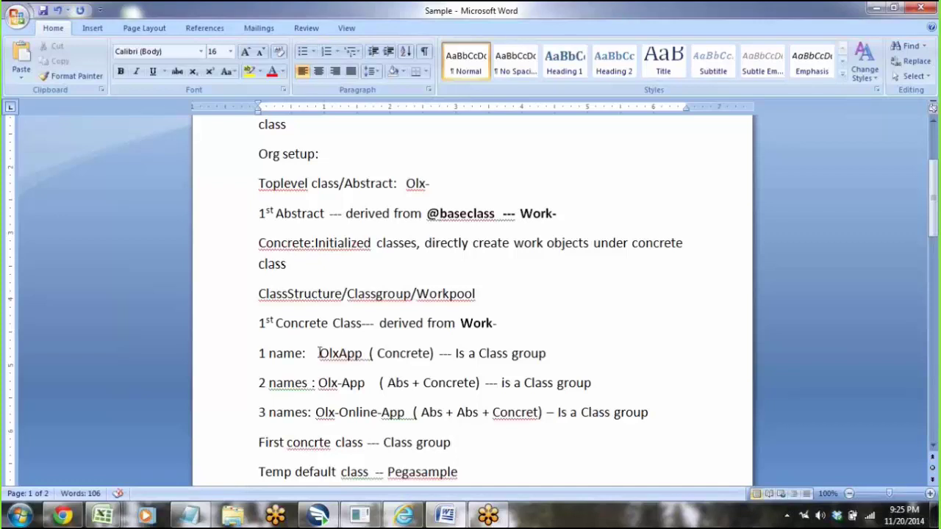
{"action": "left_click_drag", "start_coordinate": [319, 352], "coordinate": [364, 354]}
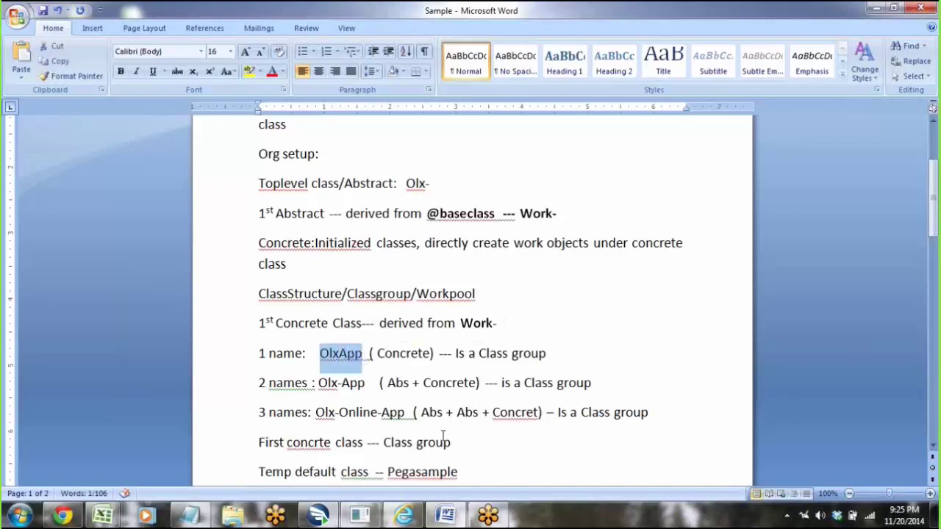
{"action": "left_click", "coordinate": [497, 465]}
{"action": "key", "text": "Down"}
{"action": "key", "text": "Down"}
{"action": "key", "text": "Down"}
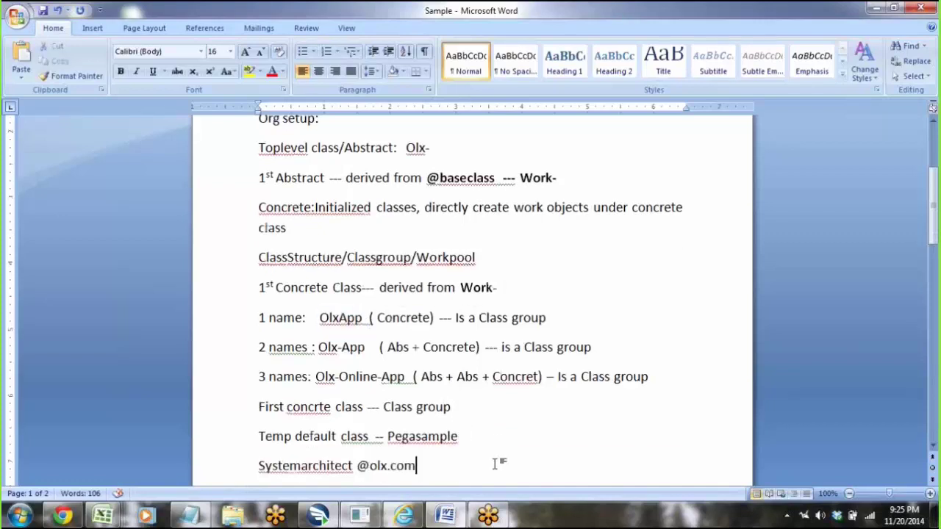
{"action": "key", "text": "Down"}
{"action": "key", "text": "Down"}
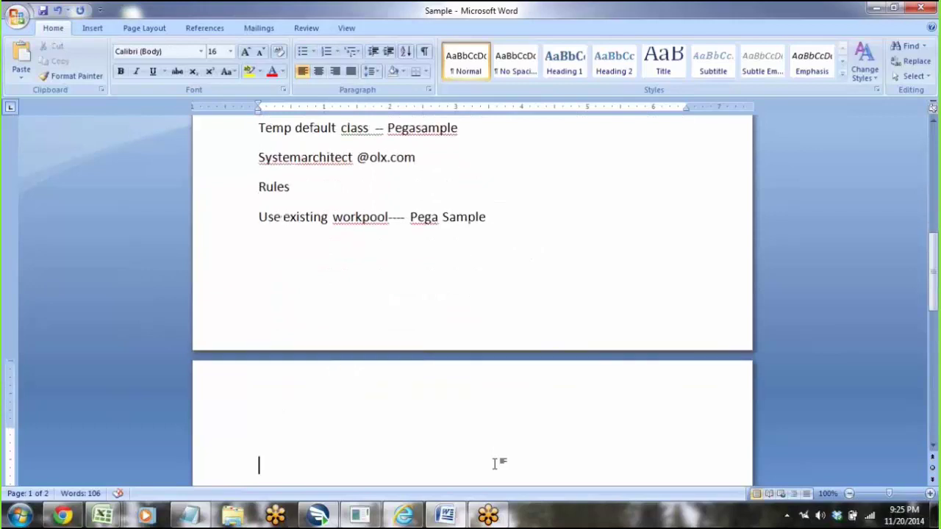
Add 'Sysadmin-- Class' and 'OlxApp' lines below the Use existing workpool note, then minimize Word
{"action": "left_click", "coordinate": [263, 266]}
{"action": "type", "text": "Sys"}
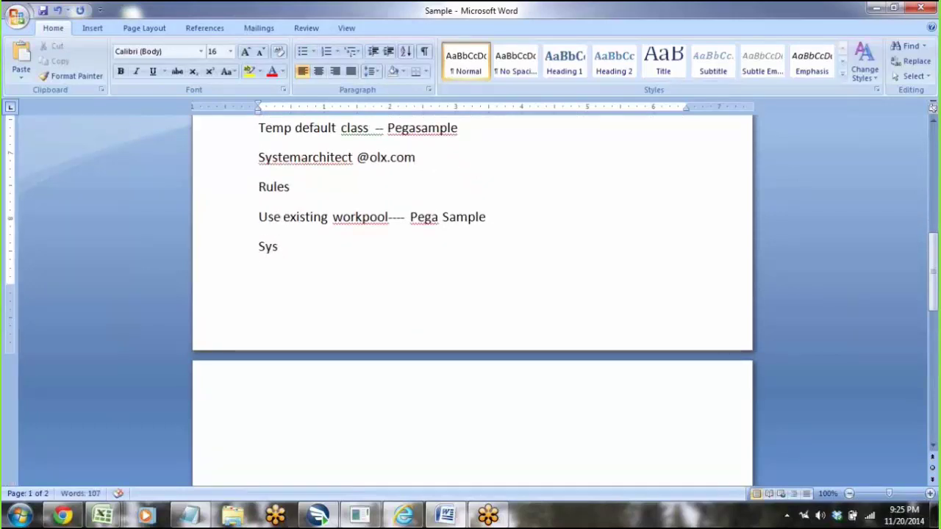
{"action": "type", "text": "admin"}
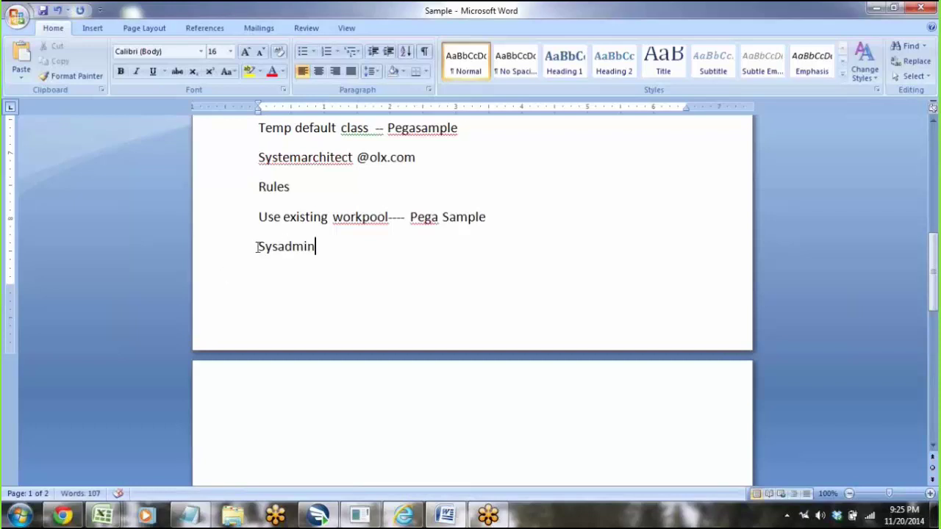
{"action": "left_click", "coordinate": [231, 254]}
{"action": "left_click", "coordinate": [334, 251]}
{"action": "type", "text": "-- Class"}
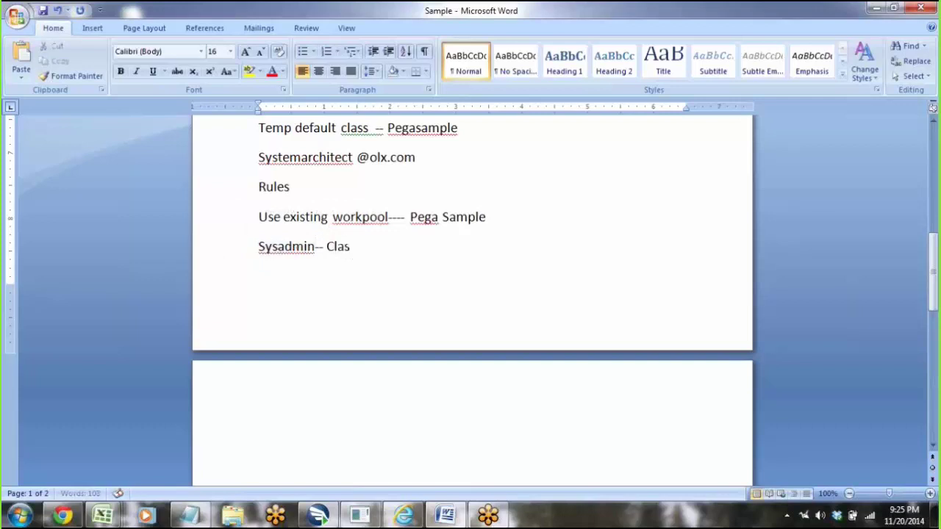
{"action": "left_click", "coordinate": [230, 254]}
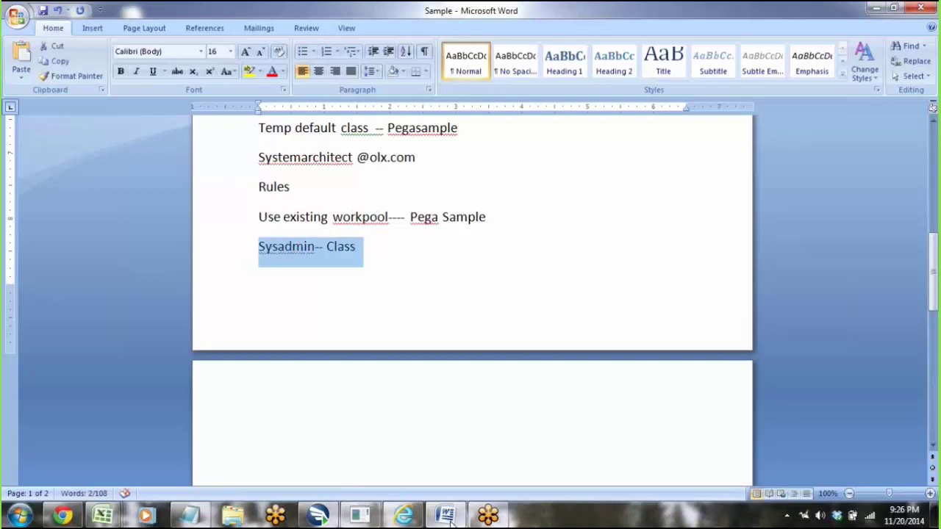
{"action": "left_click", "coordinate": [370, 257]}
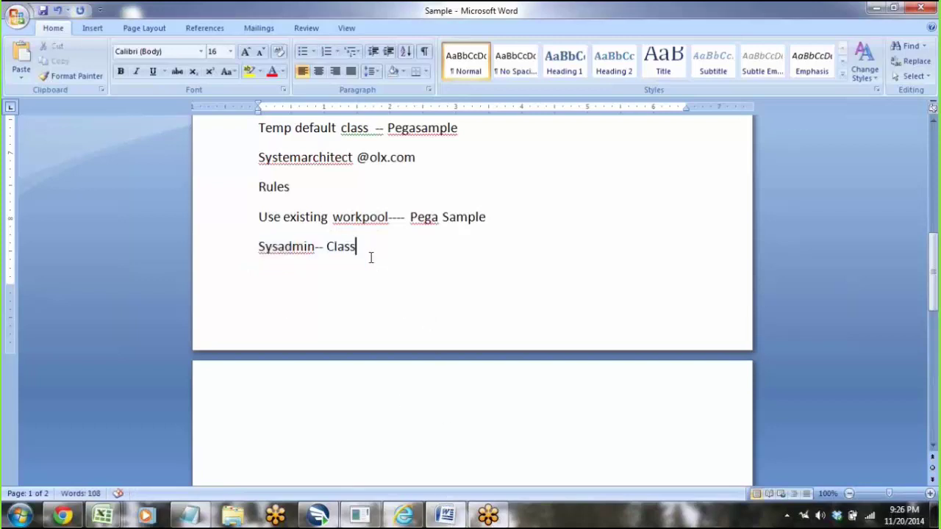
{"action": "key", "text": "Return"}
{"action": "type", "text": "Ol"}
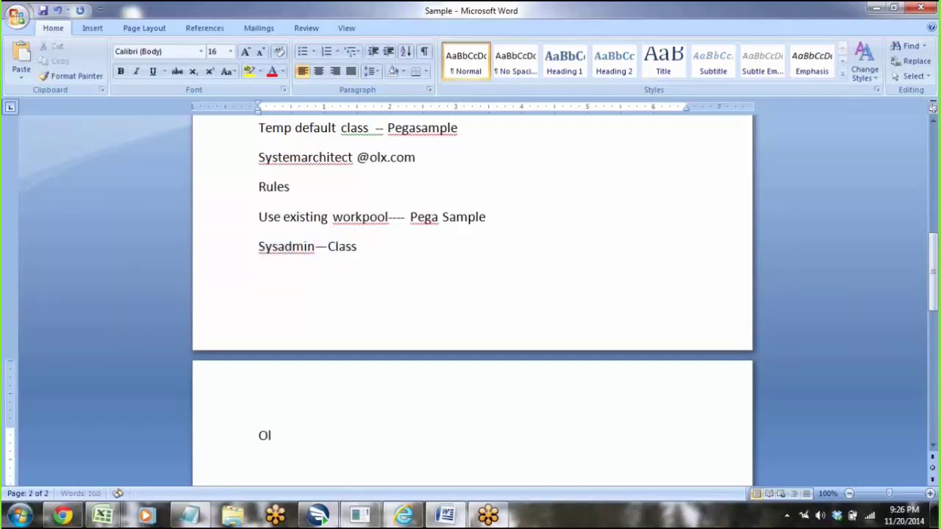
{"action": "type", "text": "xApp"}
{"action": "left_click", "coordinate": [239, 446]}
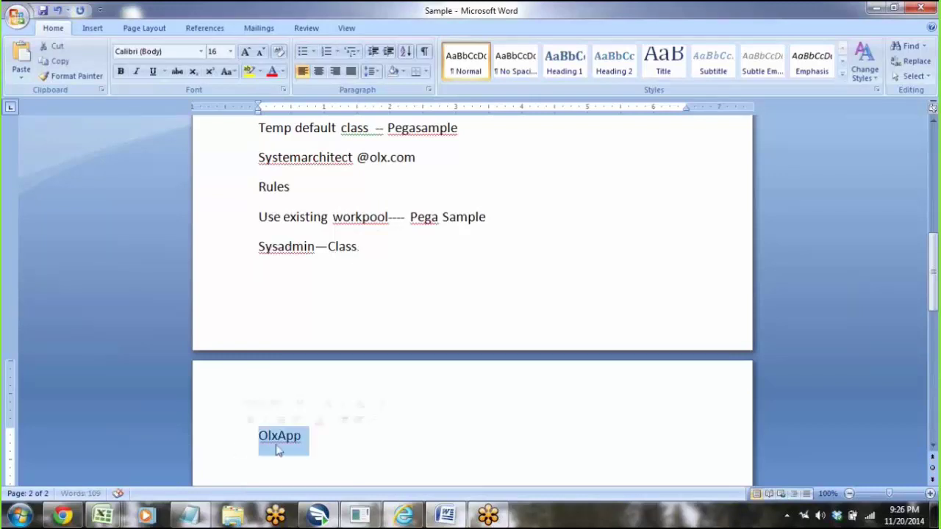
{"action": "left_click", "coordinate": [447, 517]}
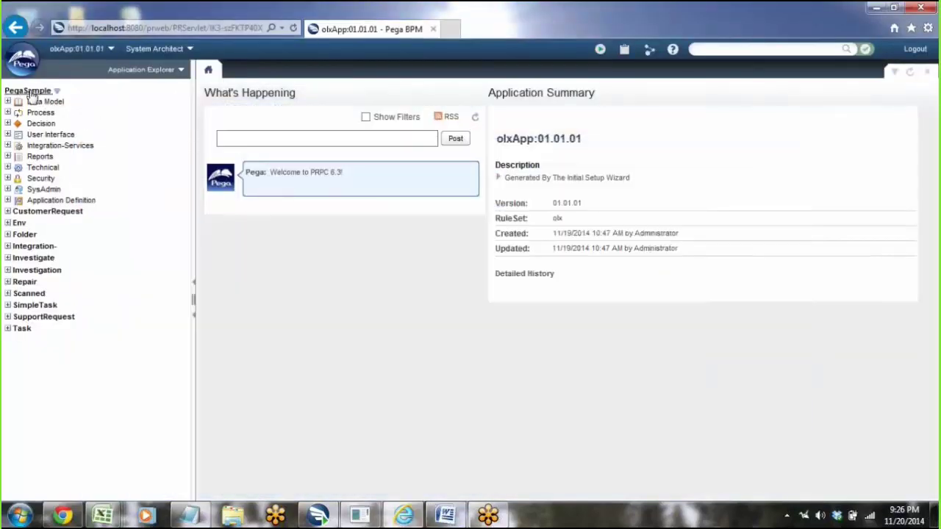